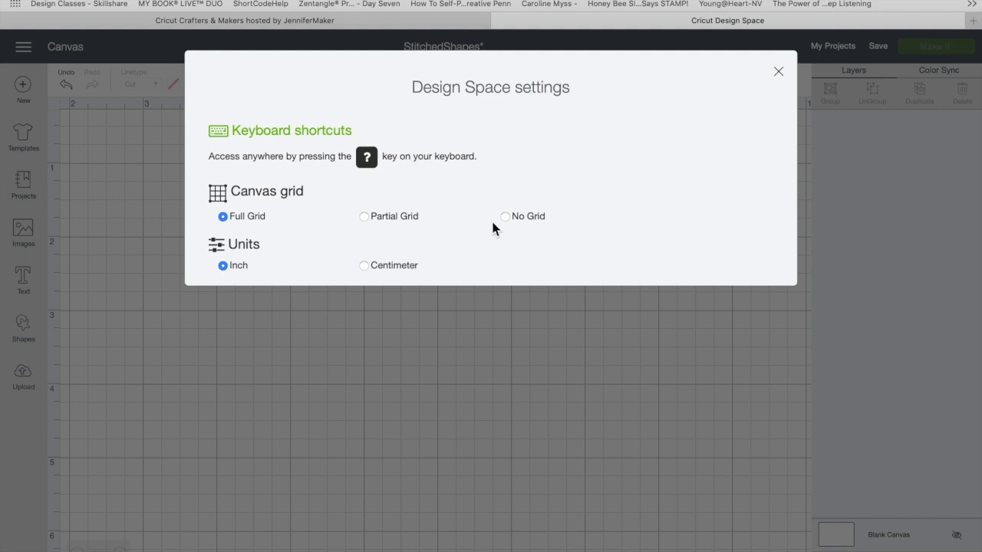
# Turn off the canvas grid by choosing No Grid in the Design Space settings.
pyautogui.click(505, 217)
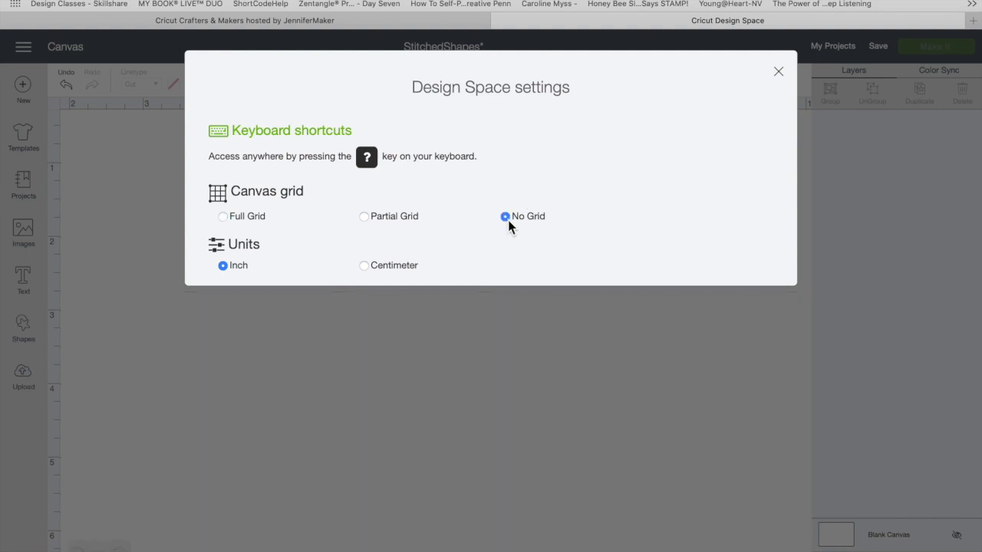
pyautogui.click(779, 73)
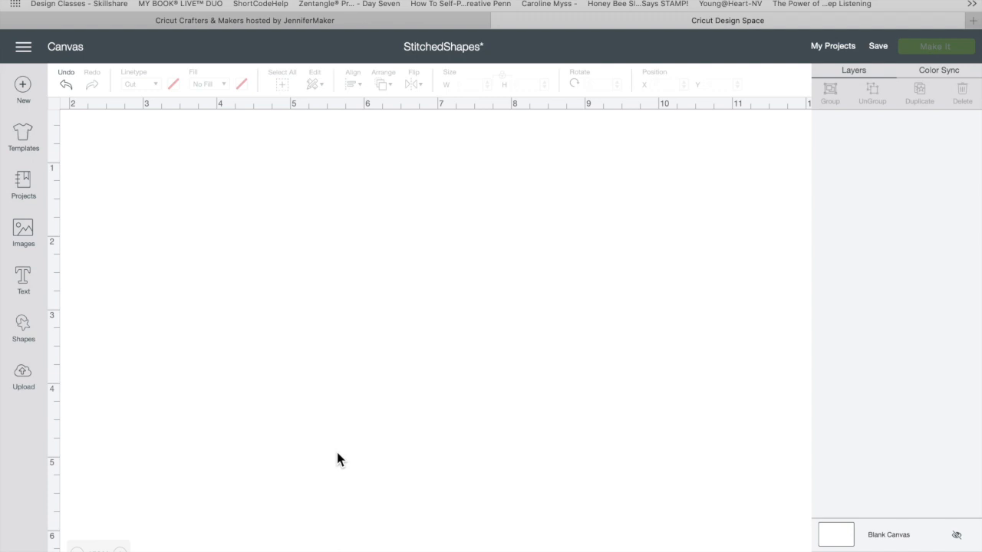
# Add a circle shape to the canvas and set its width to 2 inches with proportions locked.
pyautogui.click(24, 330)
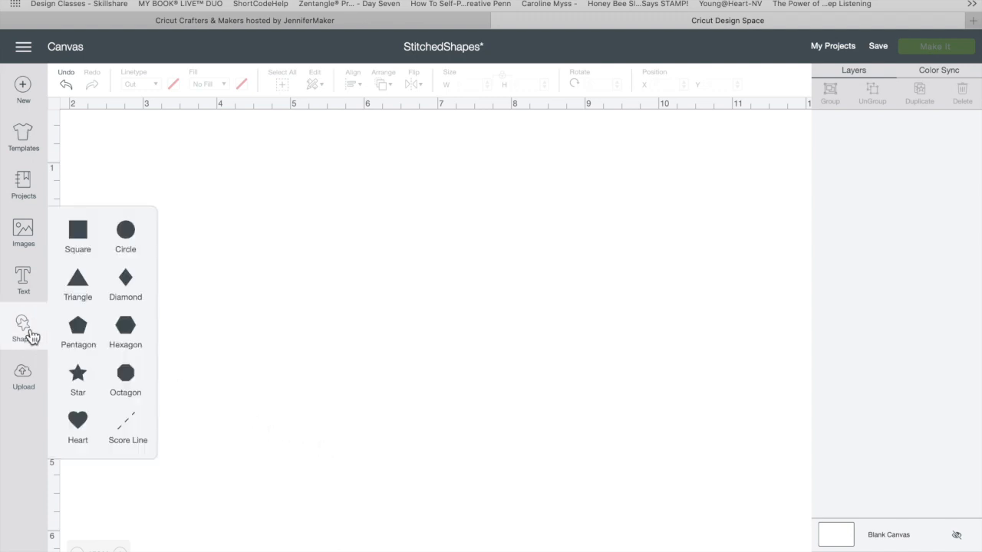
pyautogui.click(130, 238)
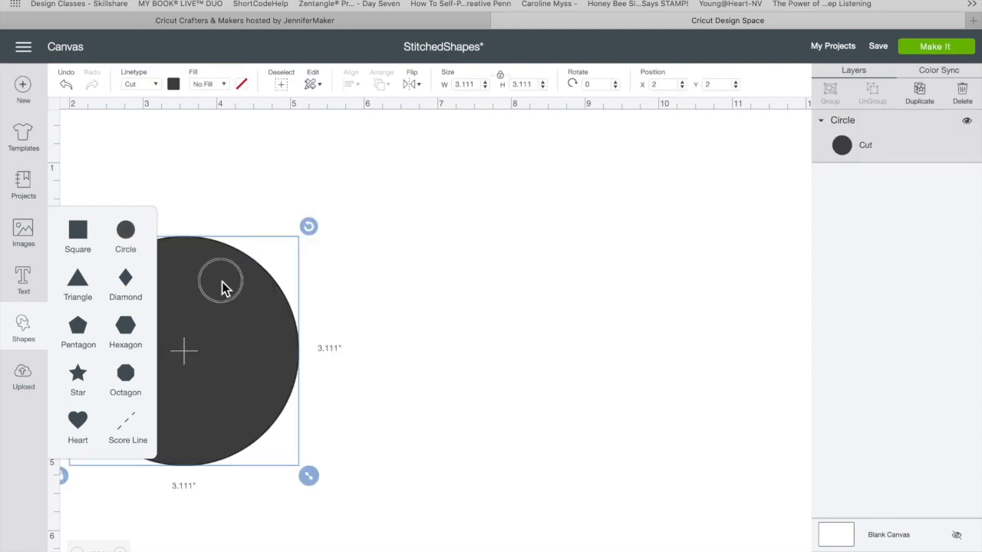
pyautogui.click(222, 281)
pyautogui.moveTo(222, 282); pyautogui.dragTo(368, 196)
pyautogui.click(445, 84)
pyautogui.write('2')
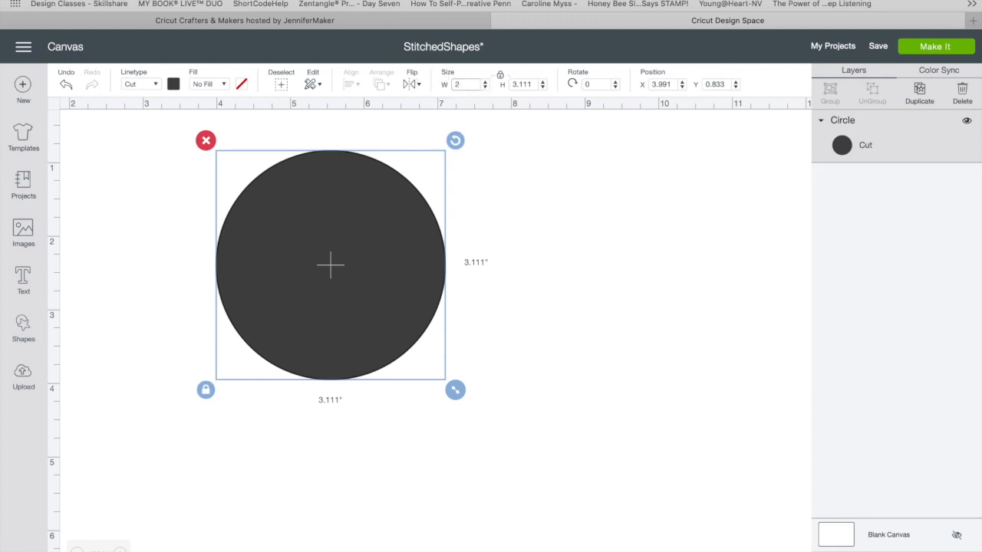
pyautogui.press('Return')
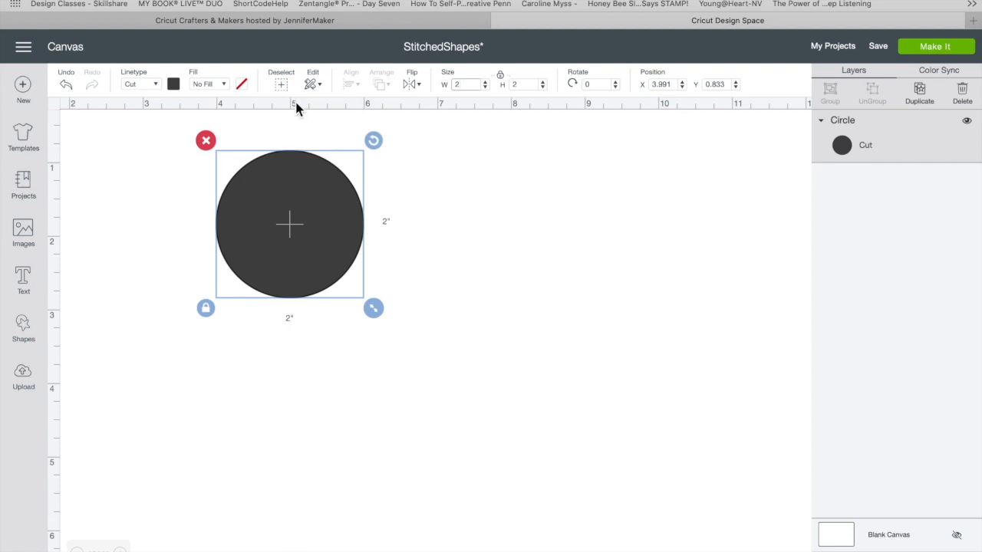
# Change the circle's linetype to Score and take a screenshot of the area around the deselected dashed circle.
pyautogui.click(158, 86)
pyautogui.click(147, 139)
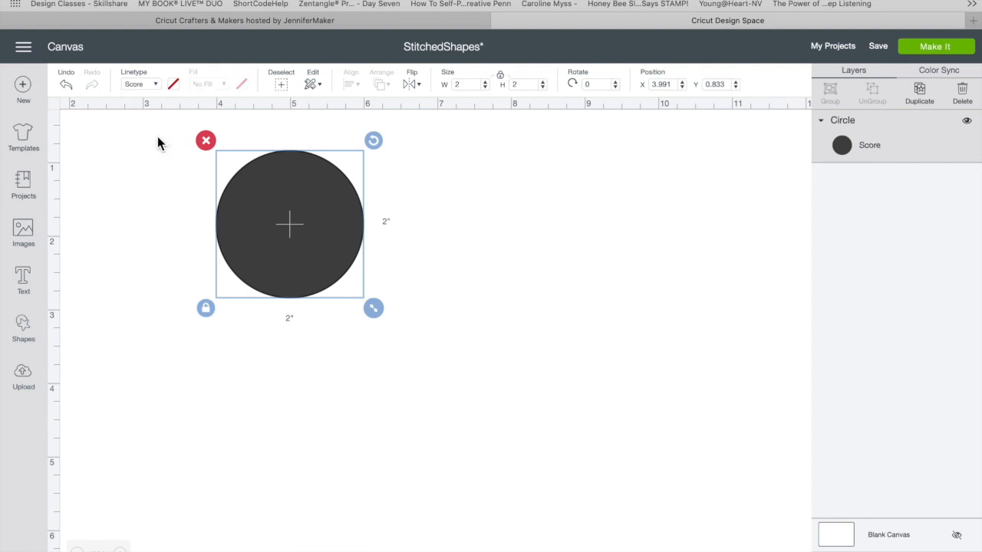
pyautogui.click(444, 236)
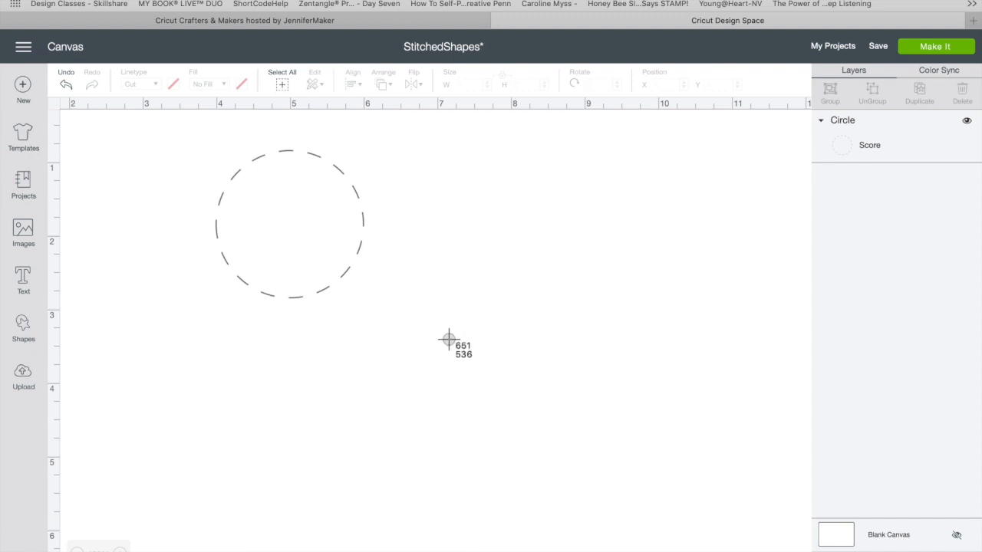
pyautogui.moveTo(389, 317); pyautogui.dragTo(212, 138)
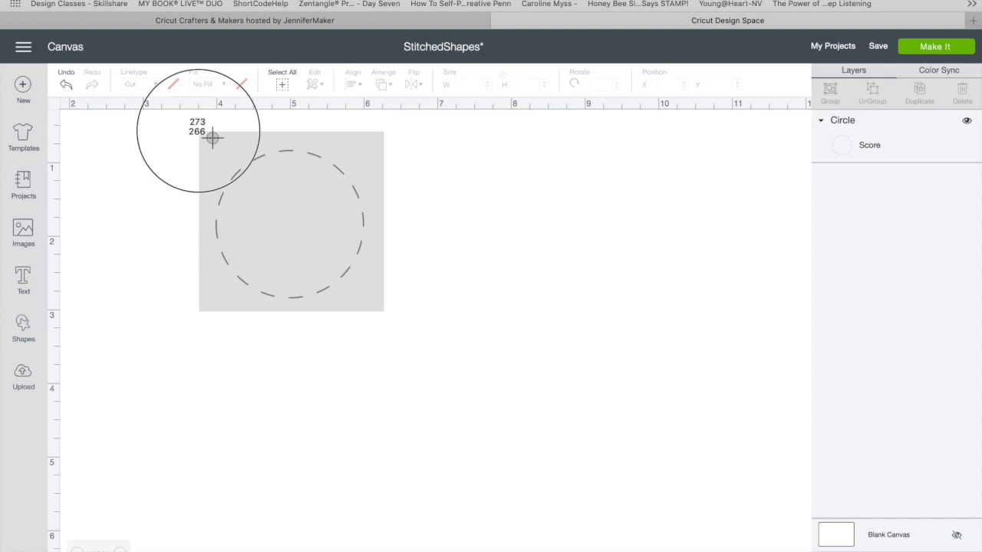
pyautogui.moveTo(213, 138); pyautogui.dragTo(212, 138)
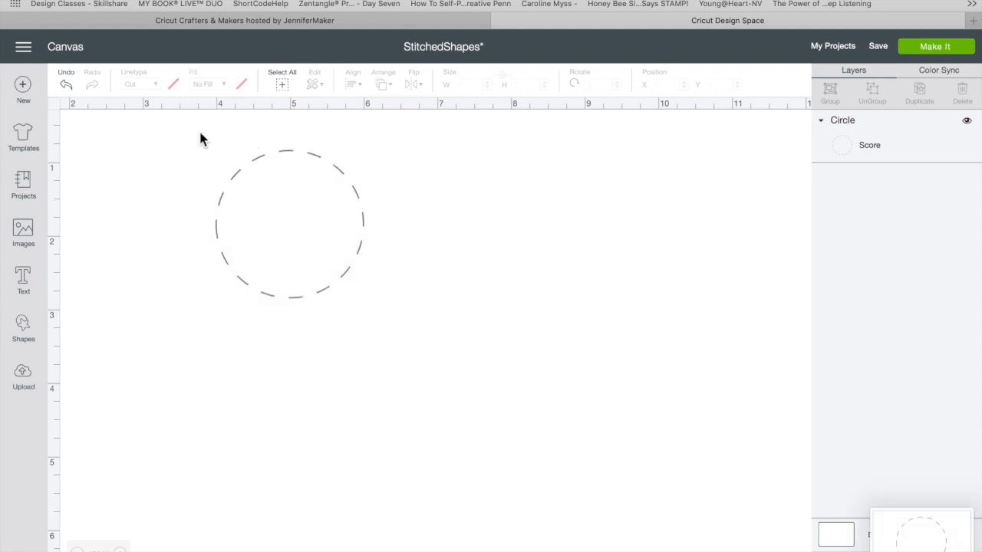
# Set the circle back to the Cut linetype with a light yellow color and move it to about X 8.667, Y 0.704.
pyautogui.click(288, 156)
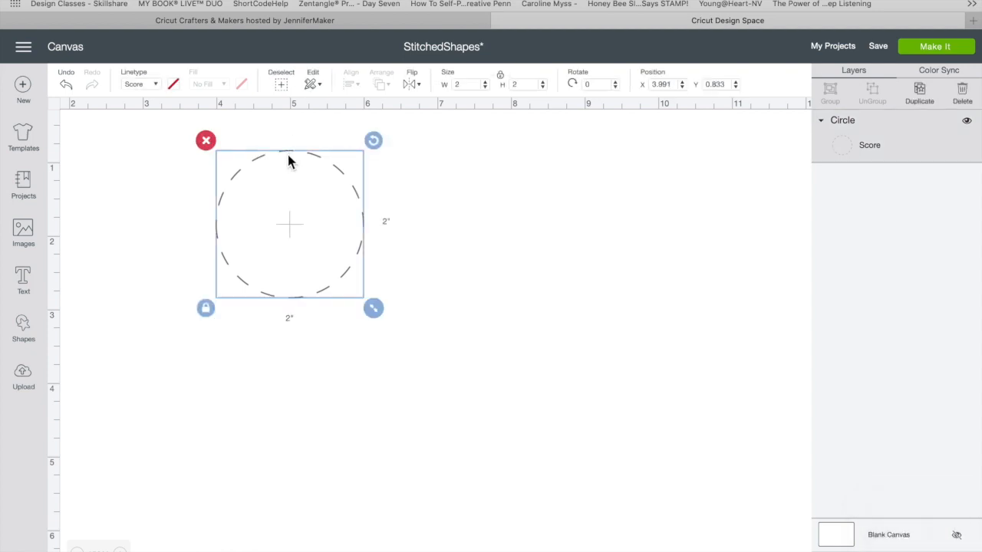
pyautogui.click(158, 86)
pyautogui.click(157, 100)
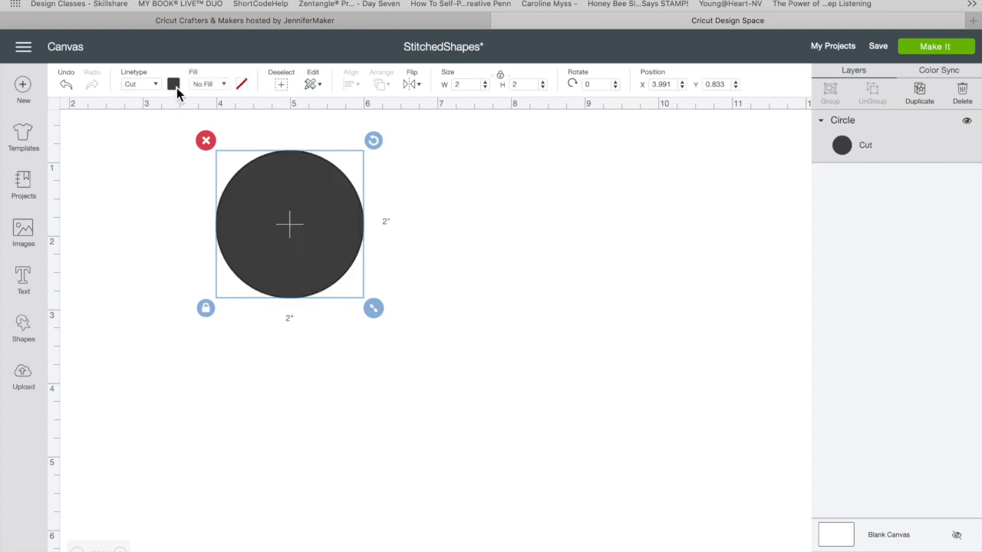
pyautogui.click(173, 84)
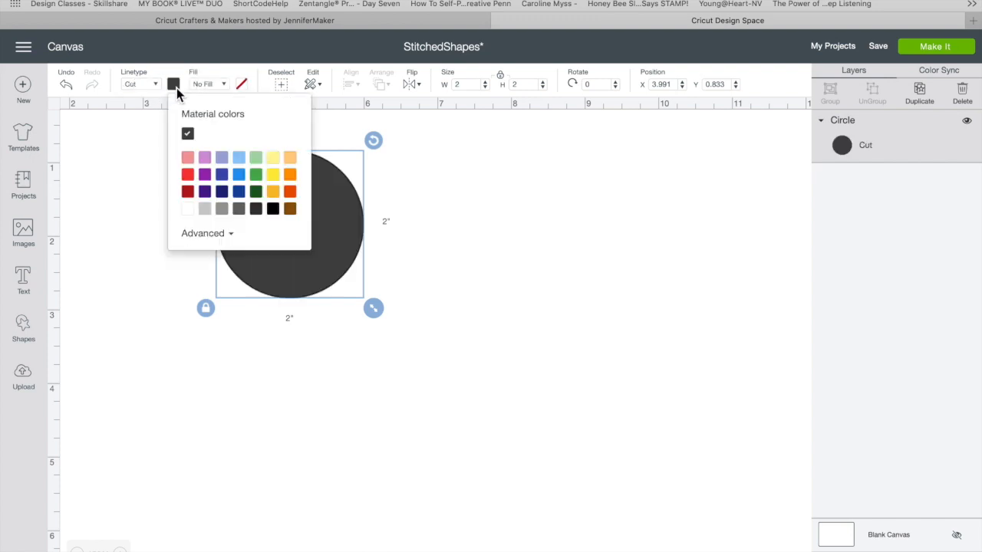
pyautogui.click(274, 158)
pyautogui.moveTo(328, 194); pyautogui.dragTo(673, 184)
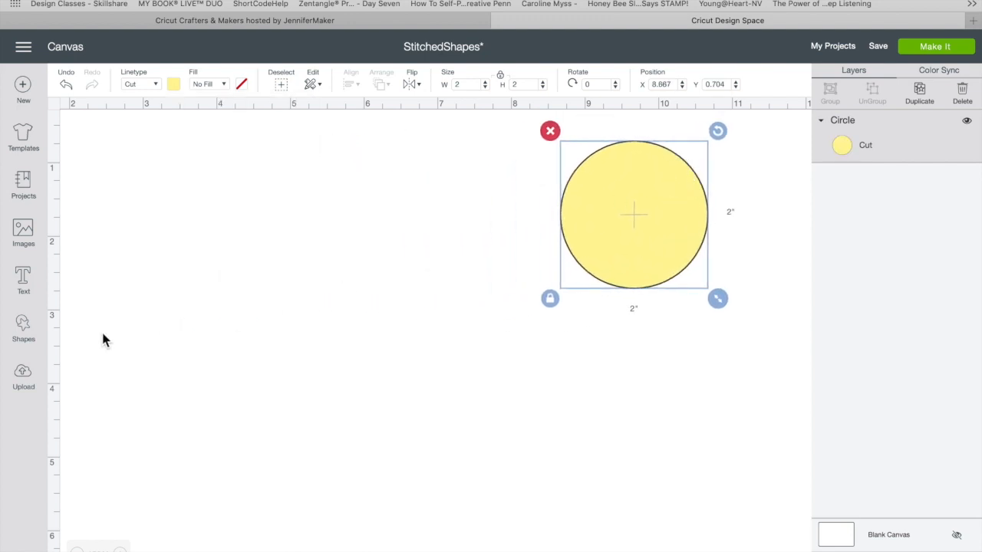
# Upload "Screen Shot 2019-05-03 at 11.09.38 AM.png" from the Desktop as a Simple image.
pyautogui.click(23, 378)
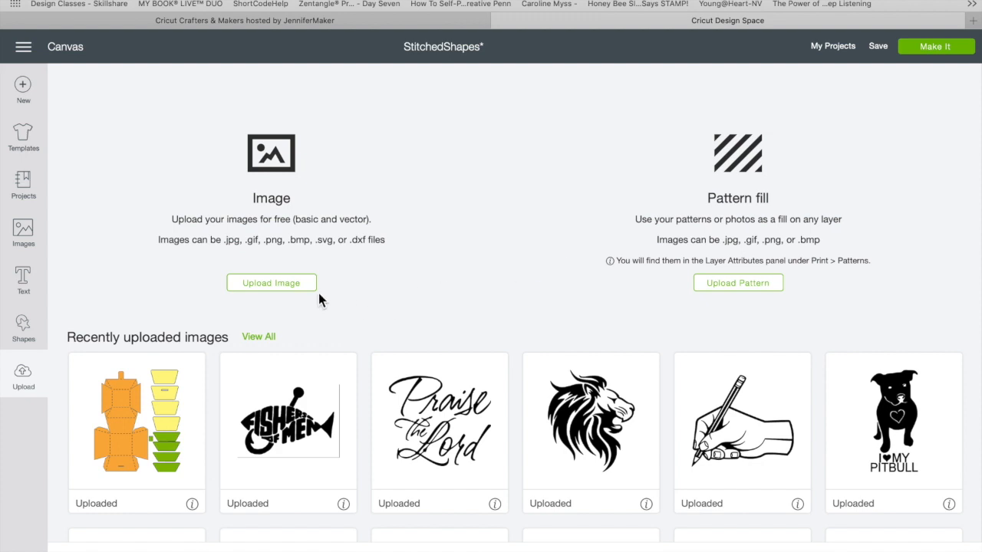
pyautogui.click(299, 295)
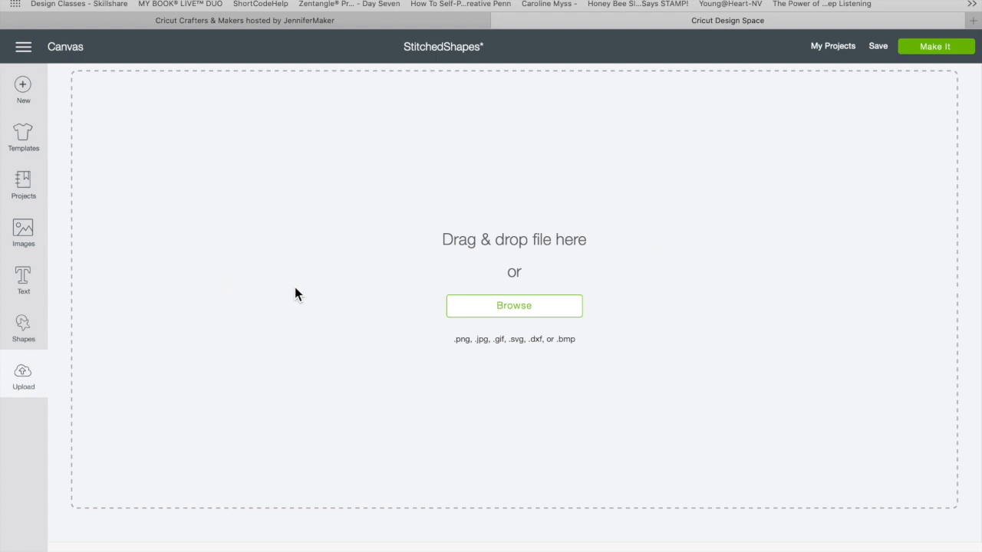
pyautogui.click(523, 316)
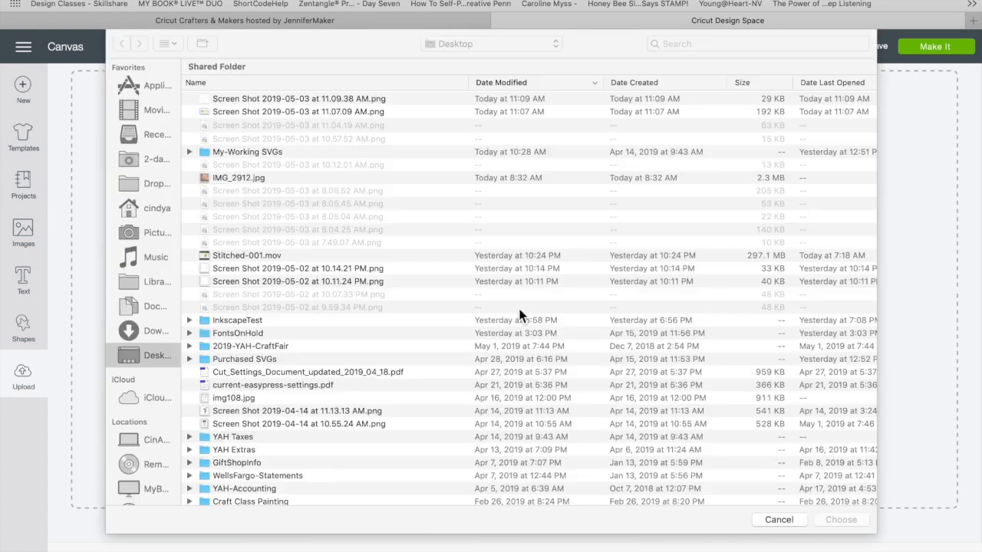
pyautogui.click(281, 101)
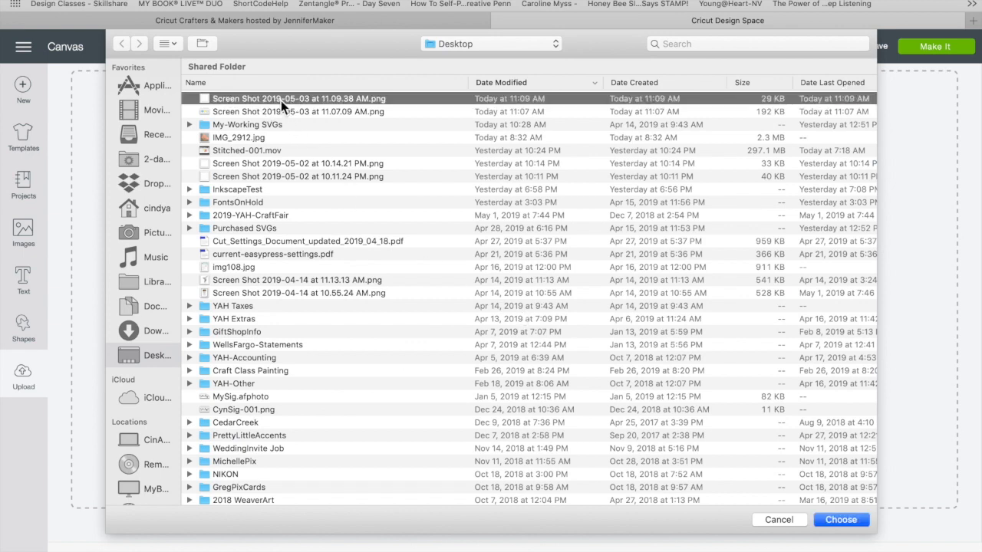
pyautogui.click(847, 523)
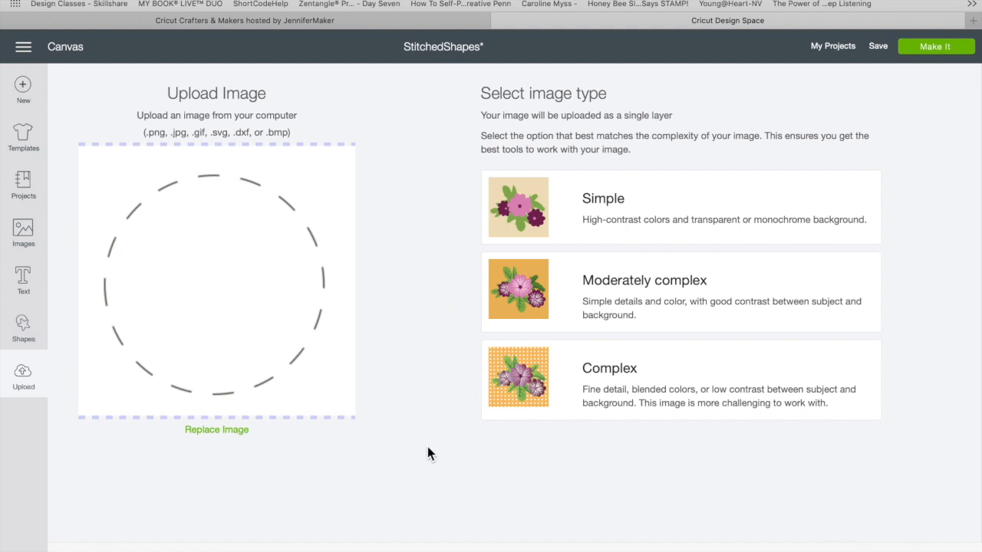
pyautogui.click(562, 219)
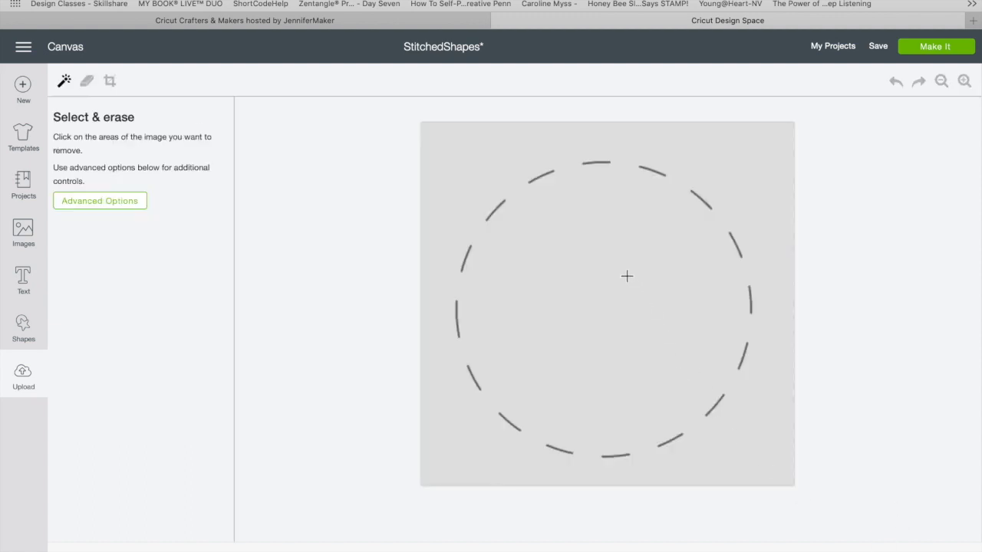
# Erase the background of the dashed circle image and save it as a Cut image.
pyautogui.click(621, 270)
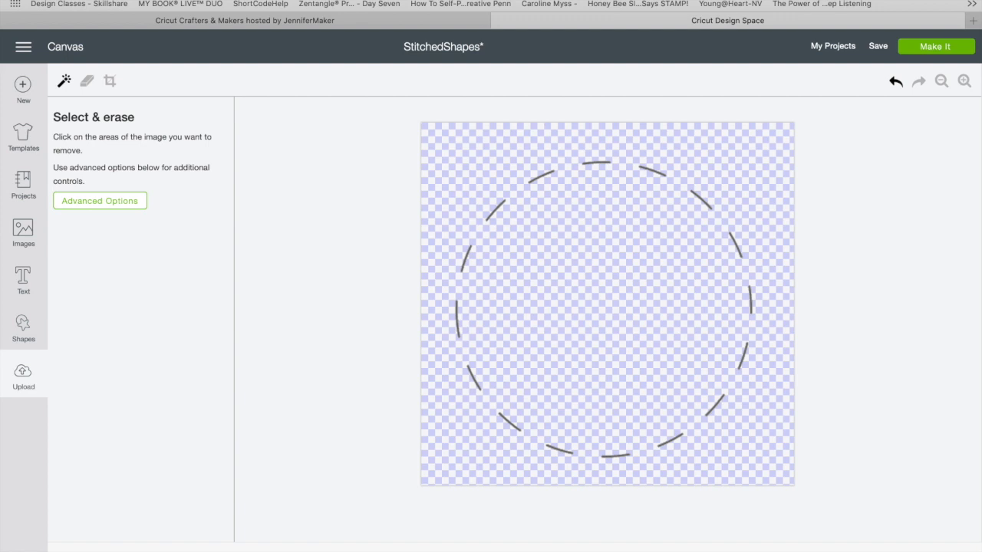
pyautogui.click(915, 543)
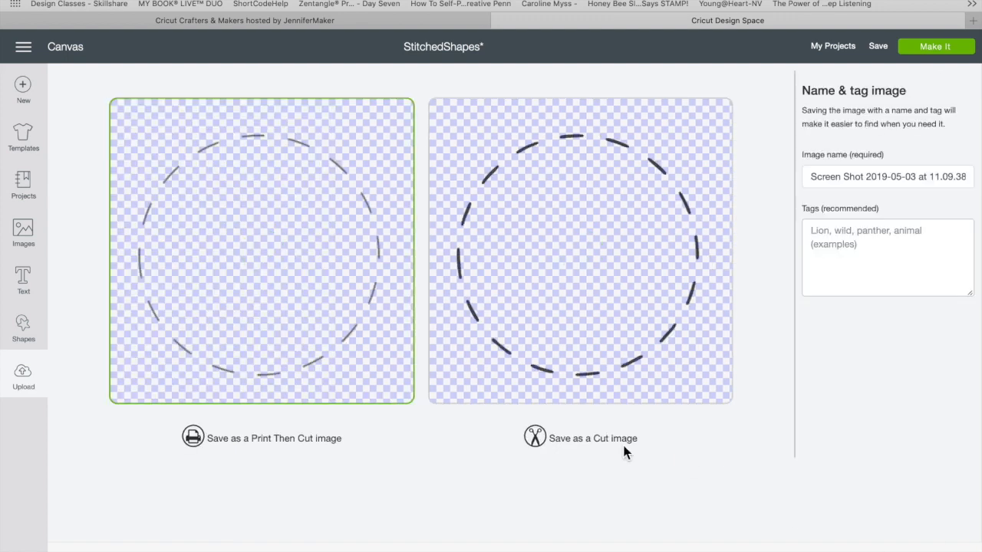
pyautogui.click(583, 298)
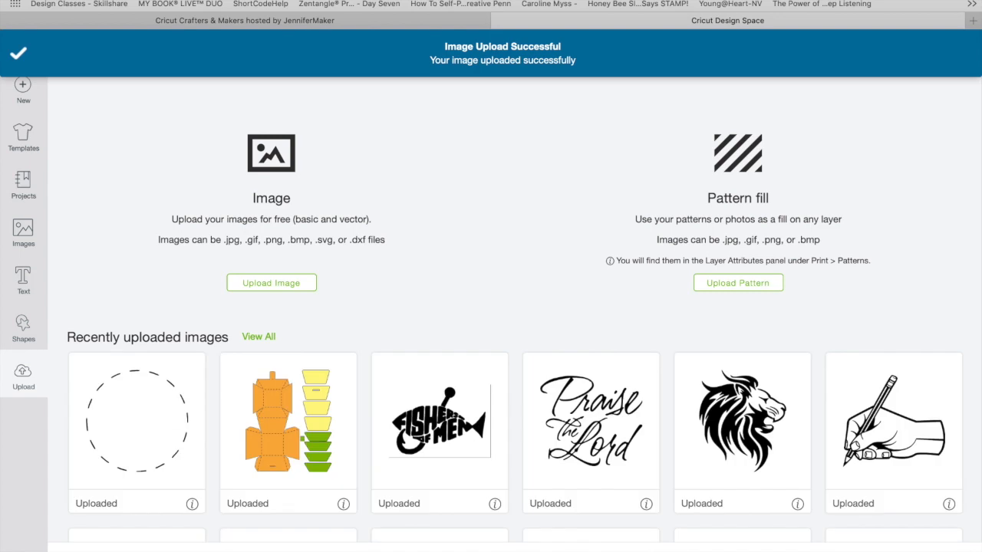
# Insert the uploaded dashed circle beside the yellow circle and set its width to 1.8 inches.
pyautogui.click(170, 427)
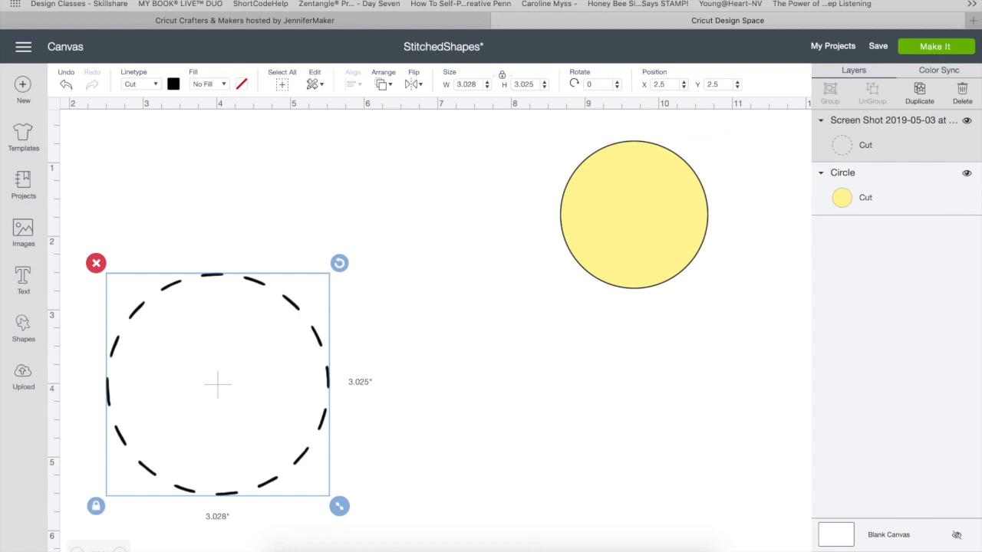
pyautogui.moveTo(280, 432); pyautogui.dragTo(606, 279)
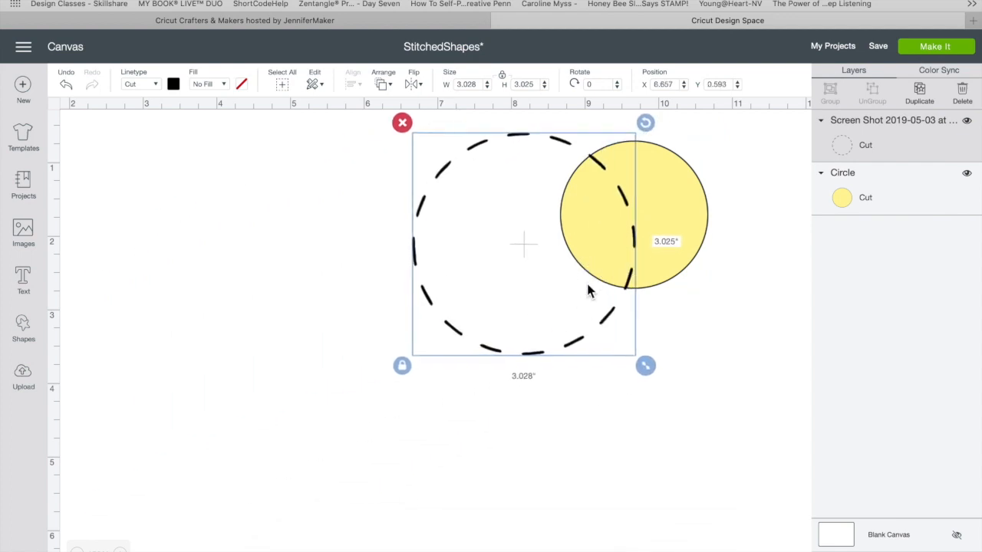
pyautogui.moveTo(479, 86); pyautogui.dragTo(450, 87)
pyautogui.write('1.8')
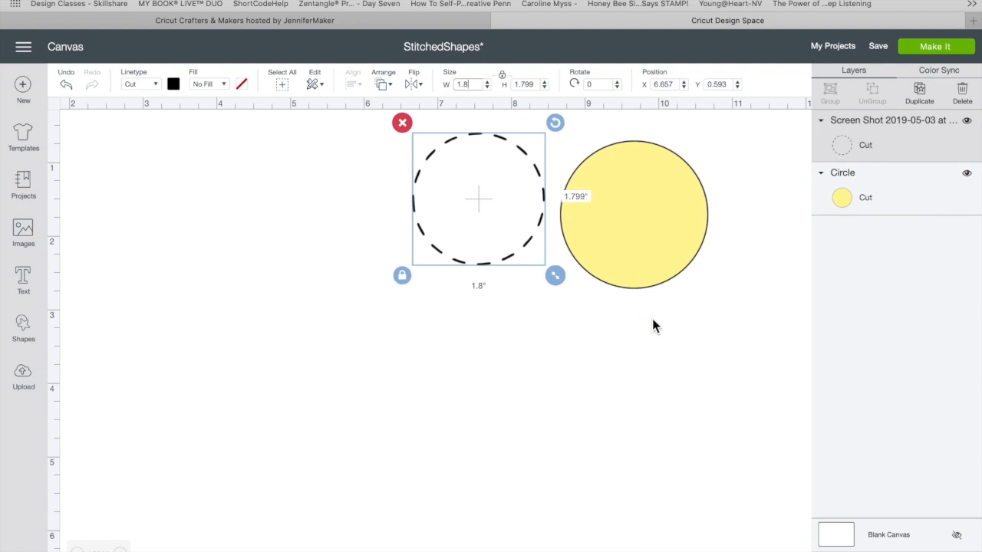
# Center the dashed circle on the yellow circle and attach the two shapes.
pyautogui.keyDown('shift'); pyautogui.click(642, 263); pyautogui.keyUp('shift')
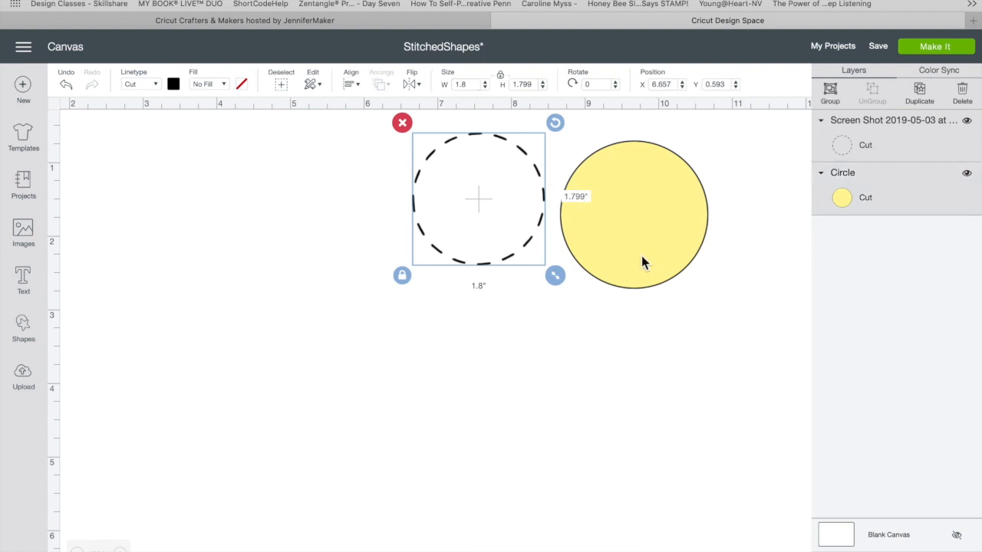
pyautogui.click(359, 87)
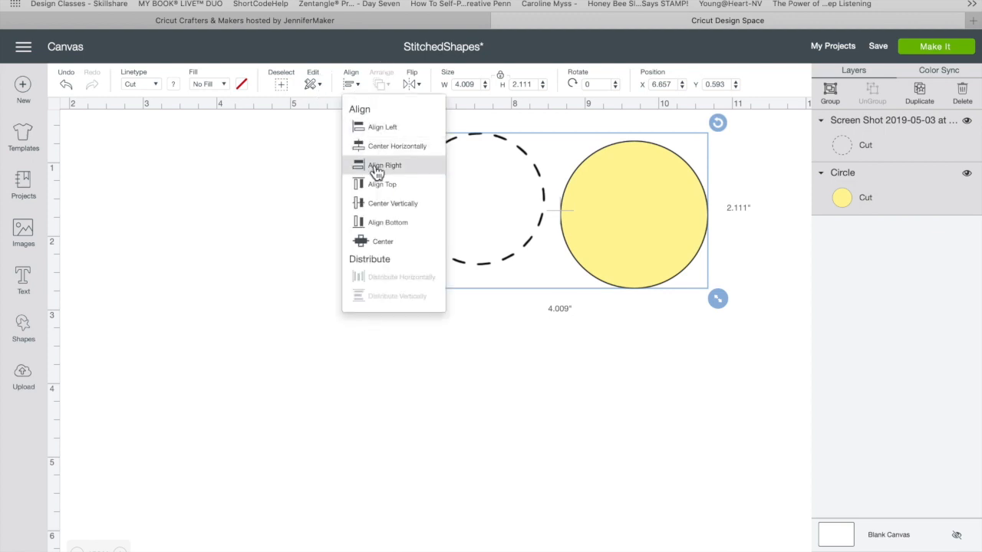
pyautogui.click(379, 244)
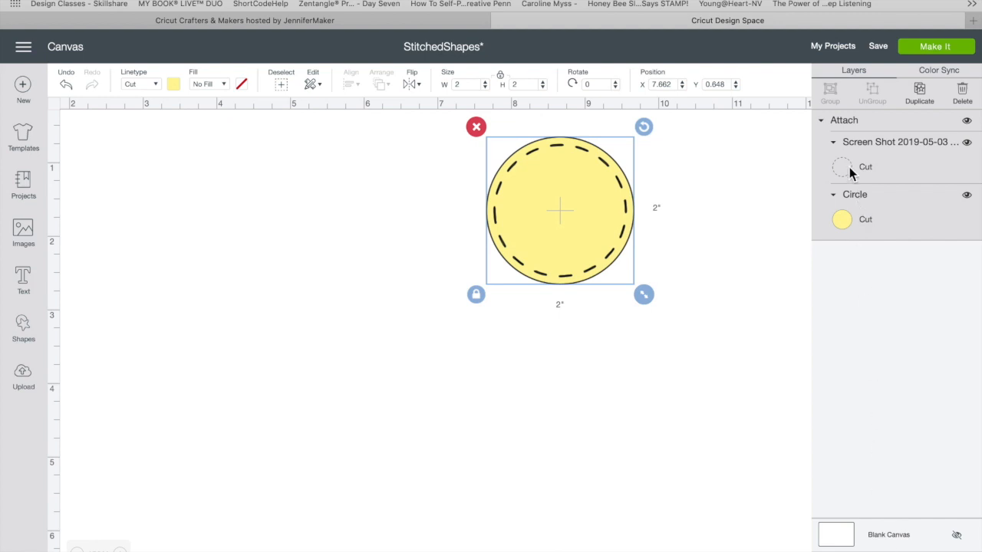
# Set the dashed circle layer's linetype to Score within the attached group and open the Make It preview.
pyautogui.click(911, 155)
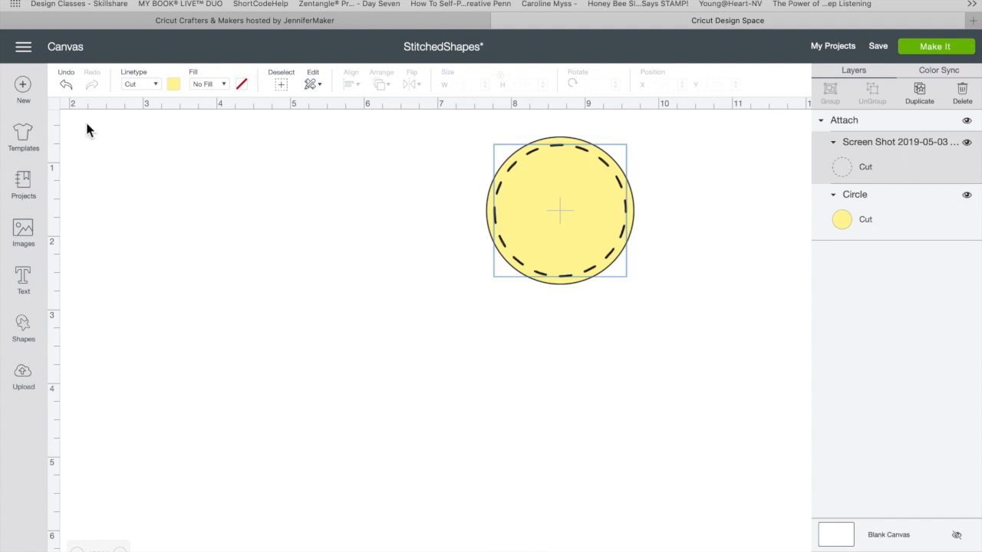
pyautogui.click(158, 83)
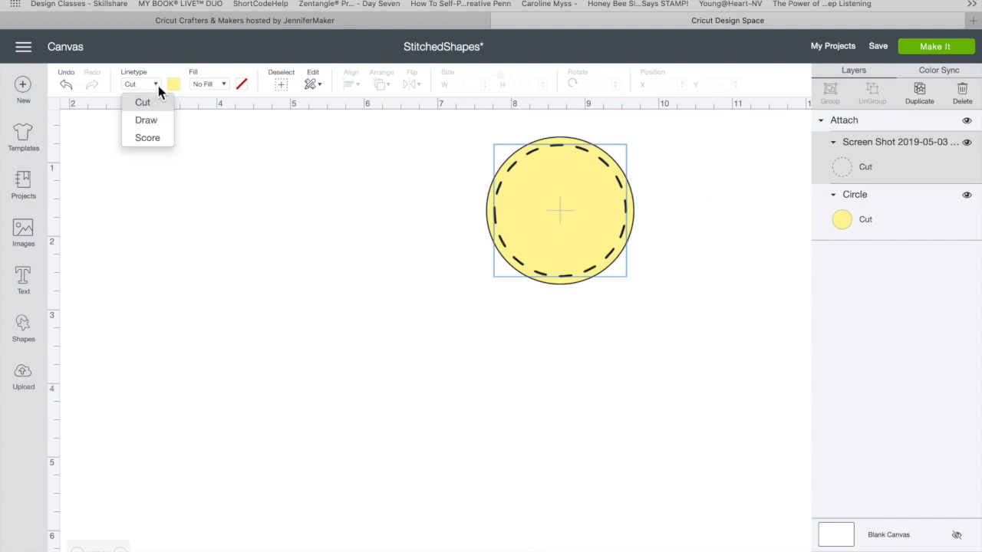
pyautogui.click(149, 138)
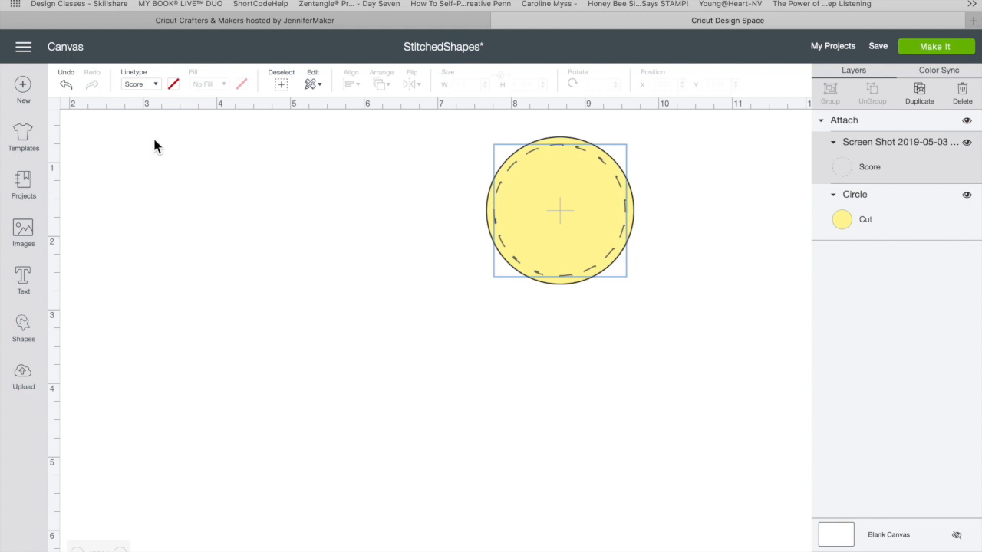
pyautogui.click(942, 49)
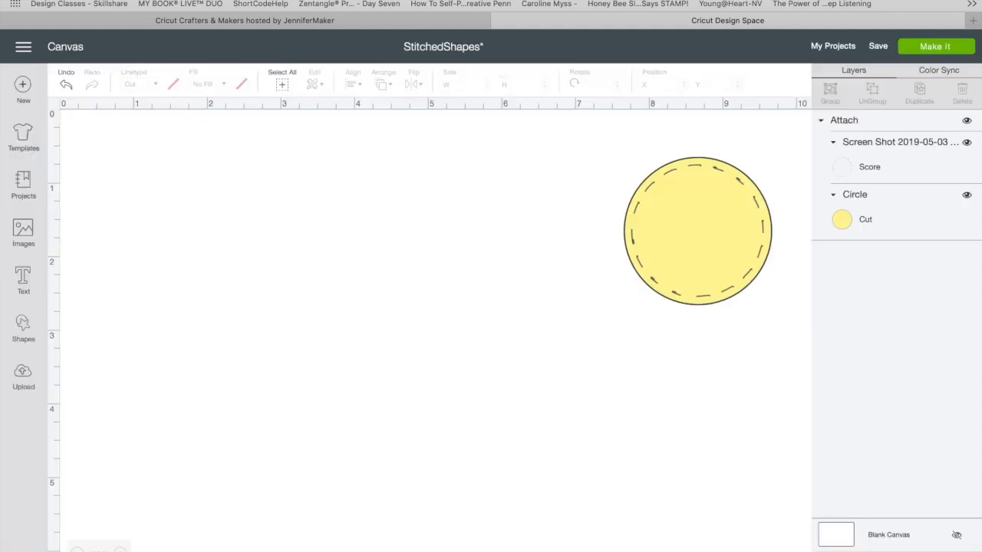
# Set the linetype of the dashed circle layer in the yellow attached group back to Cut.
pyautogui.click(862, 166)
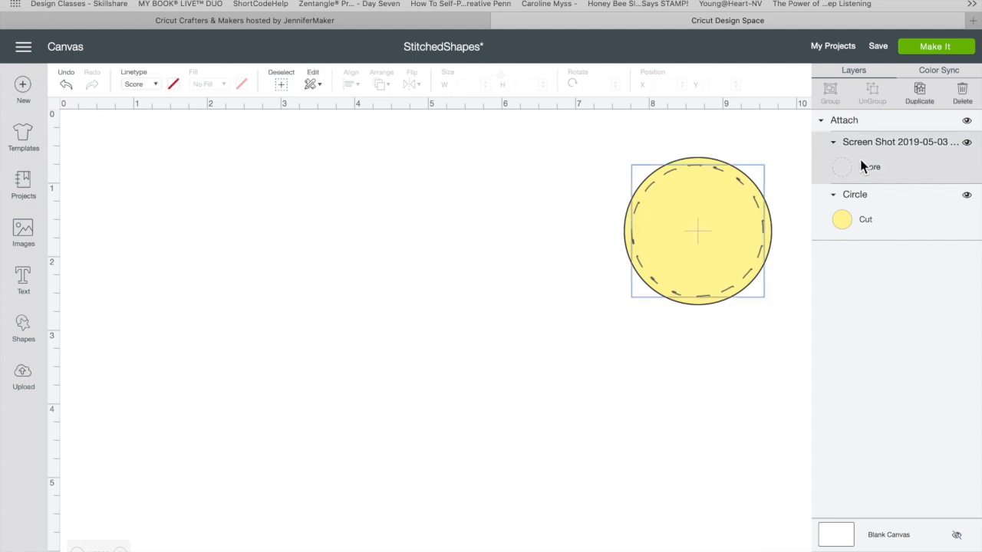
pyautogui.click(155, 84)
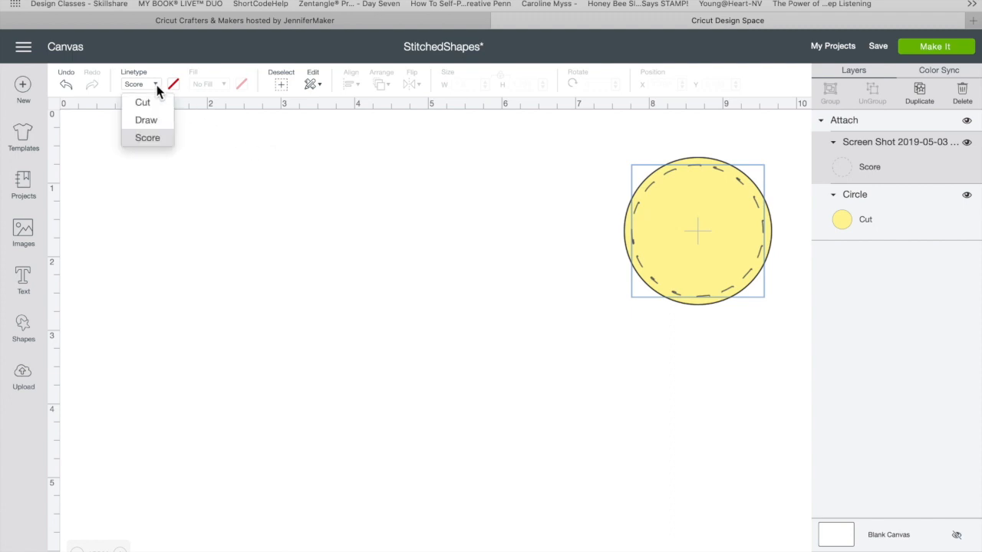
pyautogui.click(154, 104)
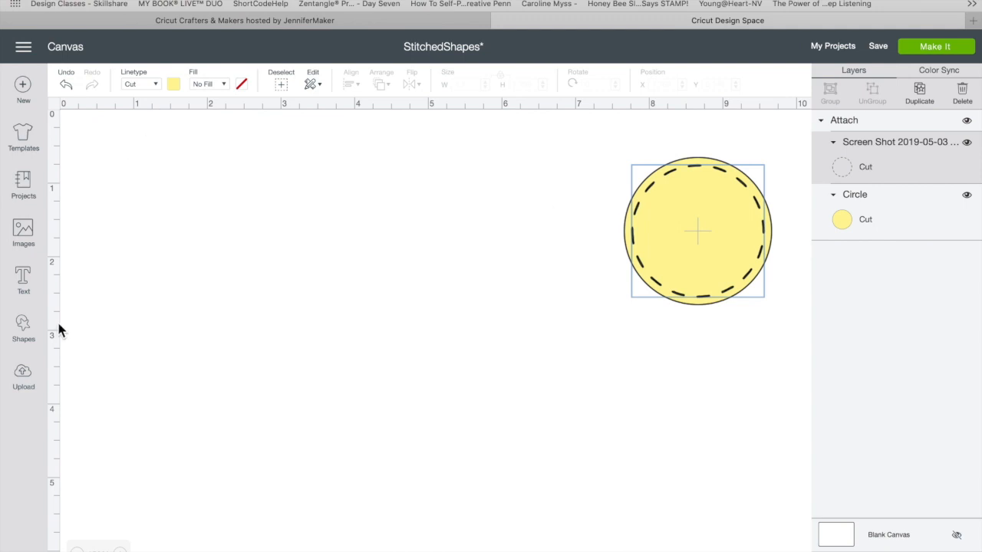
# Upload the DashedCircle vector file from the My-Working-SVGs folder and select it among the recently uploaded images.
pyautogui.click(23, 376)
pyautogui.click(272, 286)
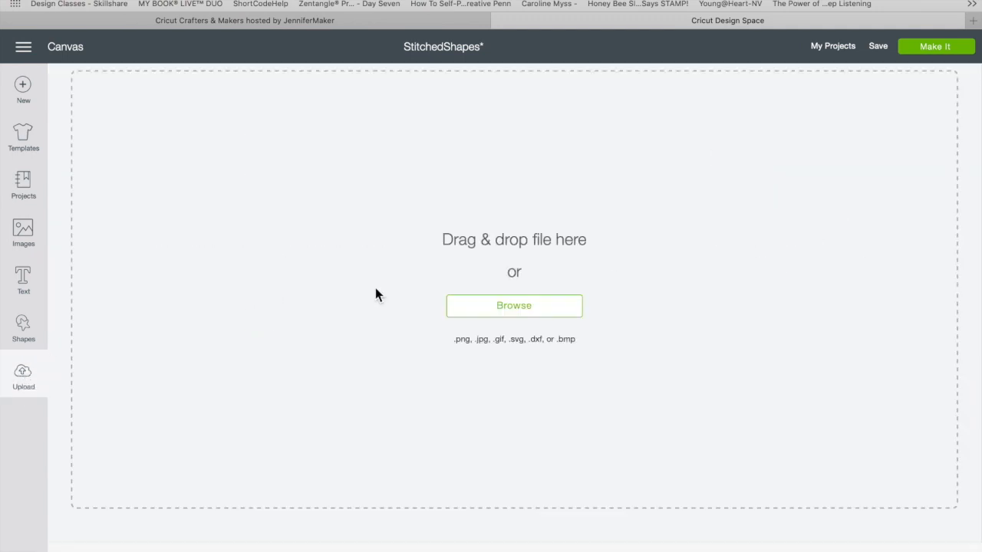
pyautogui.click(496, 318)
pyautogui.doubleClick(261, 124)
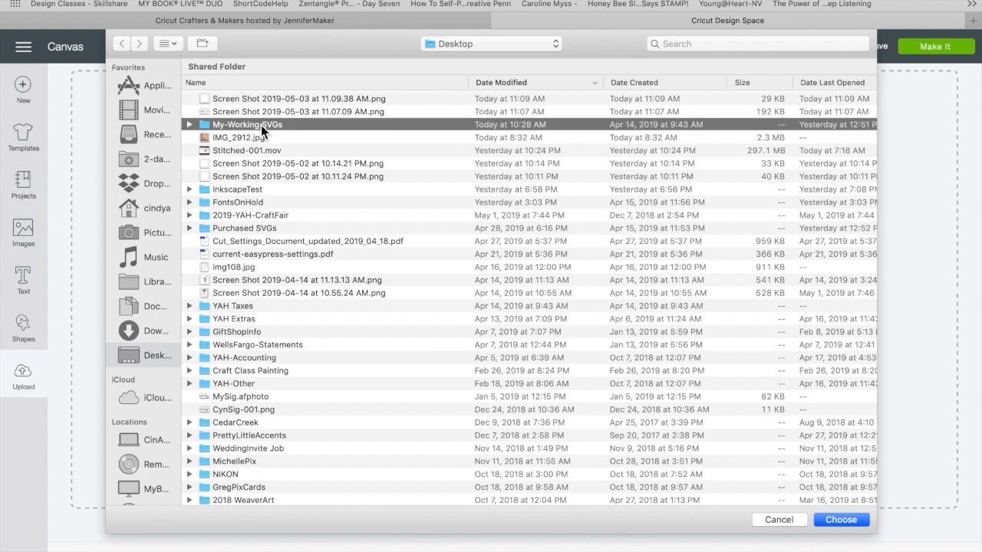
pyautogui.doubleClick(253, 99)
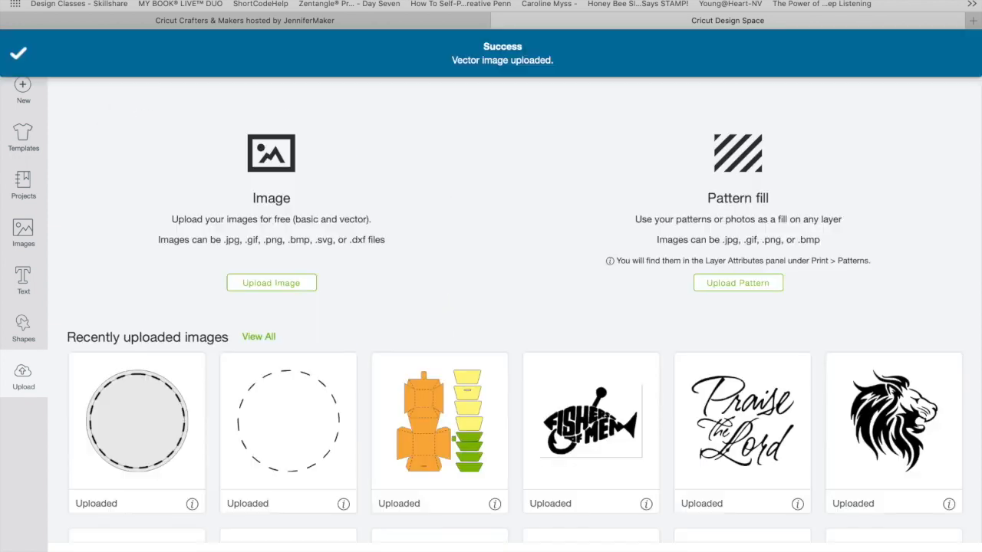
pyautogui.click(181, 447)
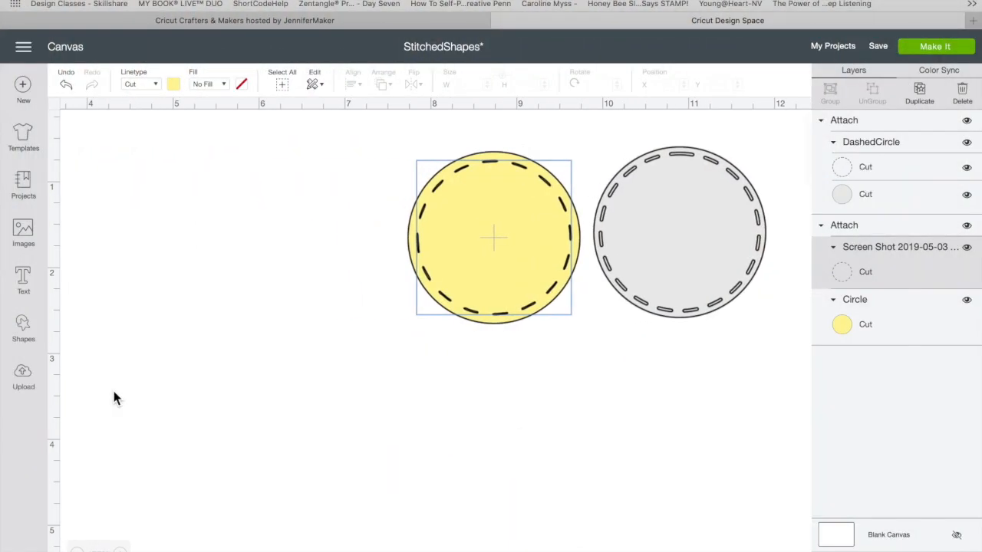
# Add a new circle beside the yellow one, enlarge it to about 3.93 inches, and set its linetype to Score.
pyautogui.click(26, 328)
pyautogui.click(129, 235)
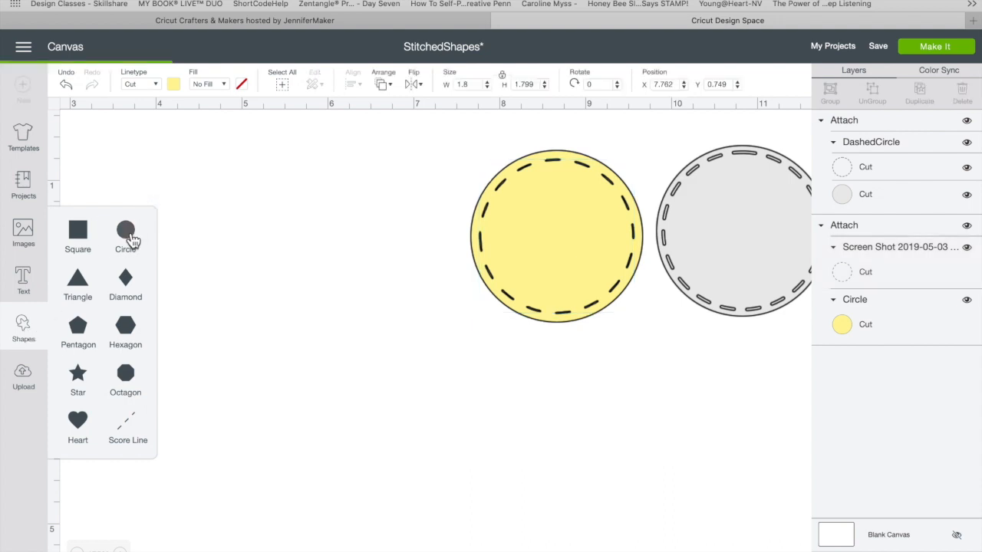
pyautogui.moveTo(293, 428); pyautogui.dragTo(299, 175)
pyautogui.moveTo(396, 426); pyautogui.dragTo(466, 471)
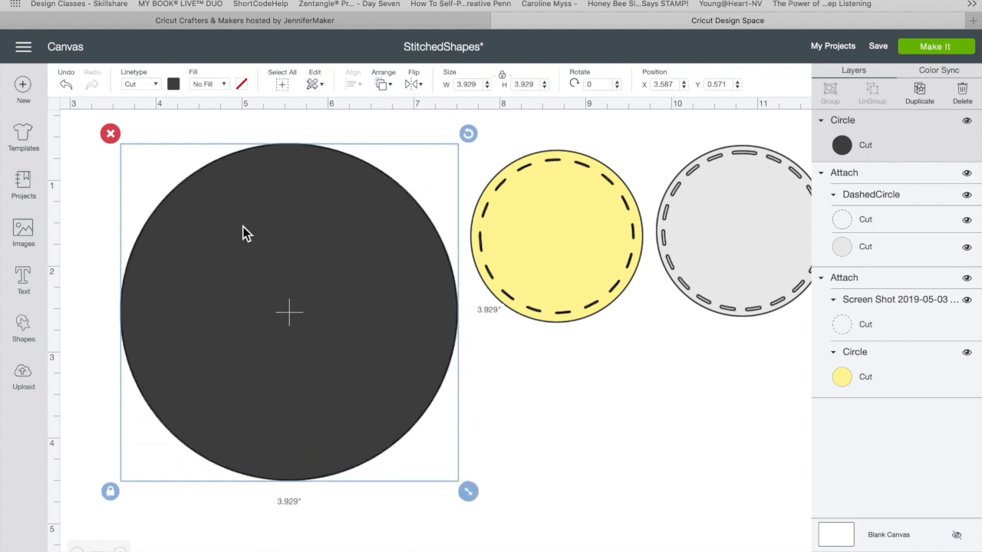
pyautogui.click(155, 84)
pyautogui.click(154, 136)
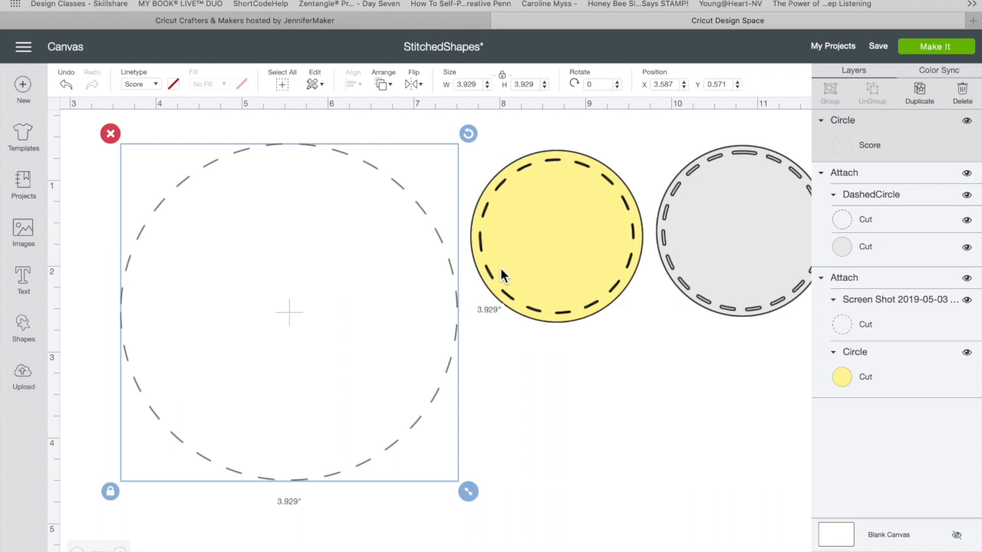
# Move the large score circle away from the yellow circle and capture a screenshot of only its dashed outline.
pyautogui.moveTo(431, 343); pyautogui.dragTo(401, 341)
pyautogui.click(519, 464)
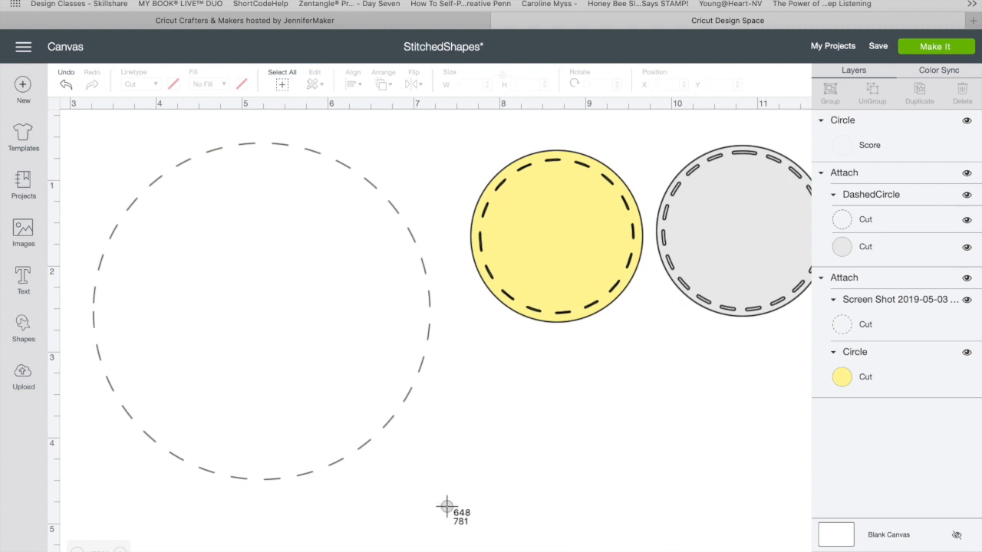
pyautogui.moveTo(449, 509); pyautogui.dragTo(79, 132)
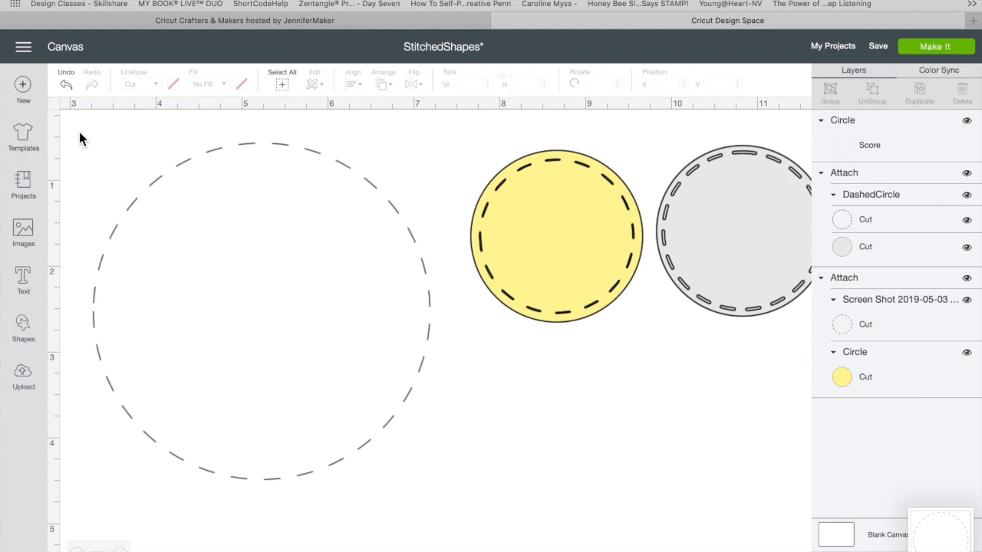
# Change the large circle's linetype back to Cut and set its material color to light blue.
pyautogui.click(196, 164)
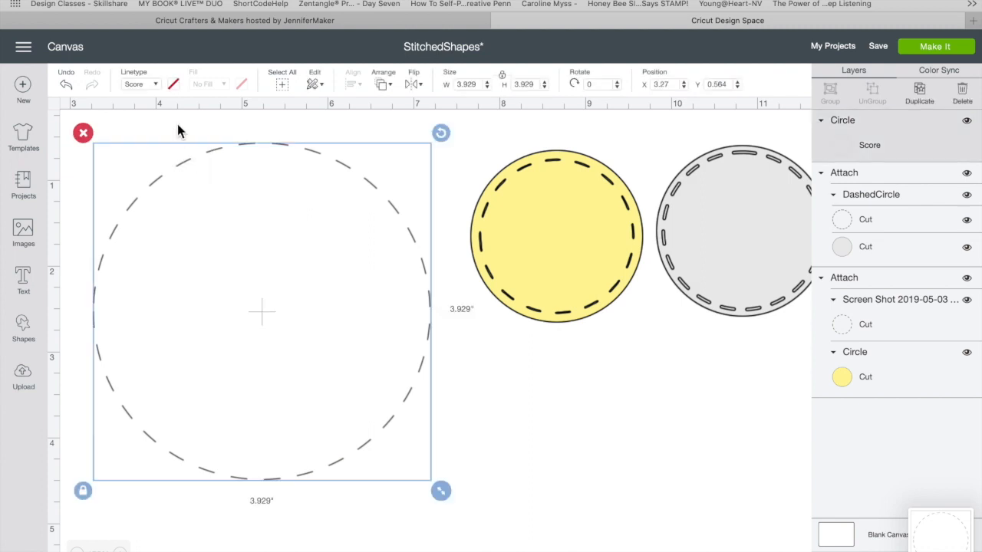
pyautogui.click(149, 84)
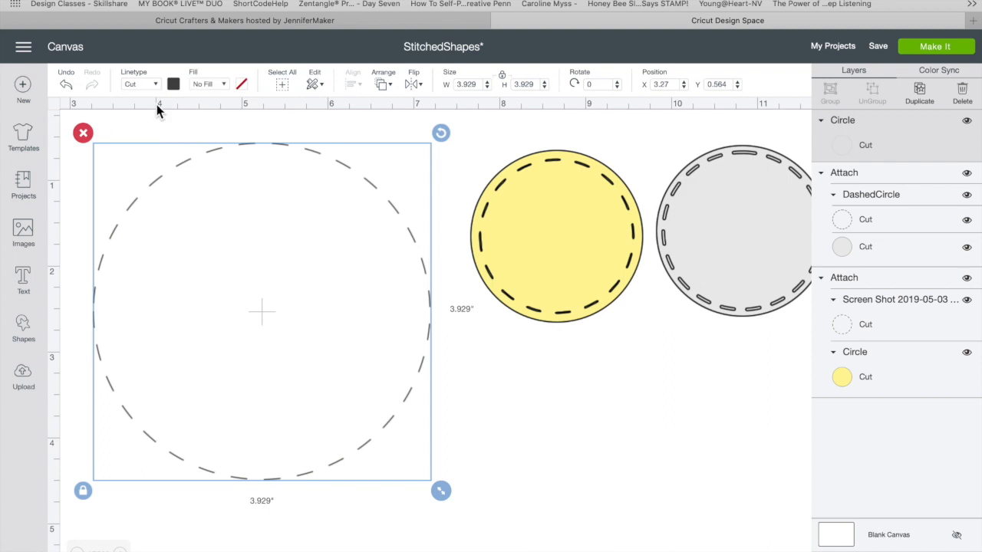
pyautogui.click(156, 105)
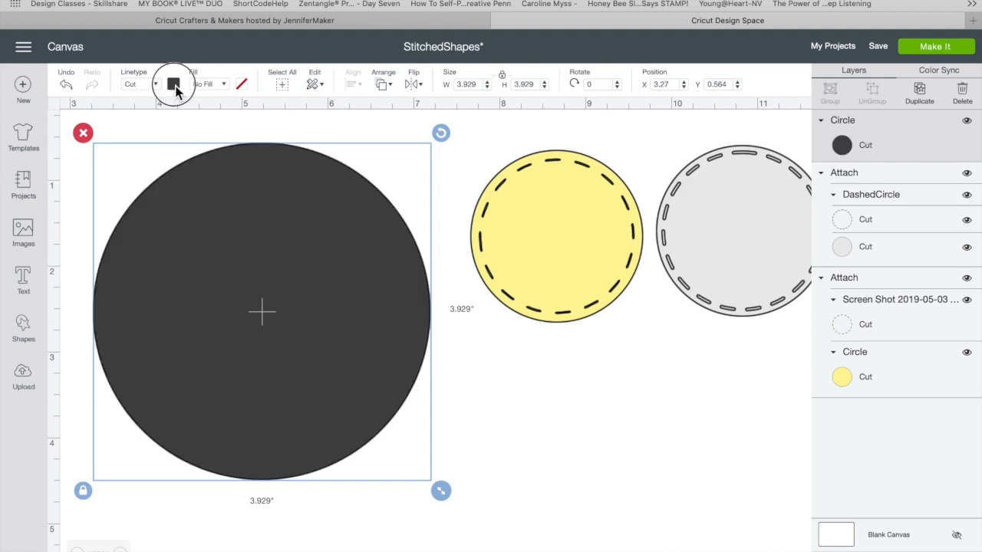
pyautogui.click(174, 83)
pyautogui.click(243, 161)
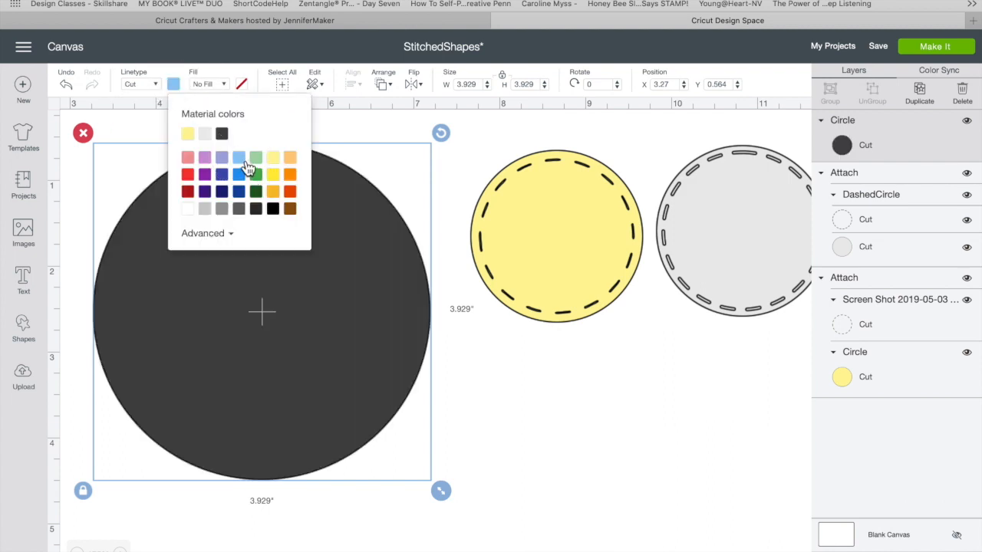
# Set the light blue circle's width to 2 inches and move it close beside the yellow circle.
pyautogui.click(480, 85)
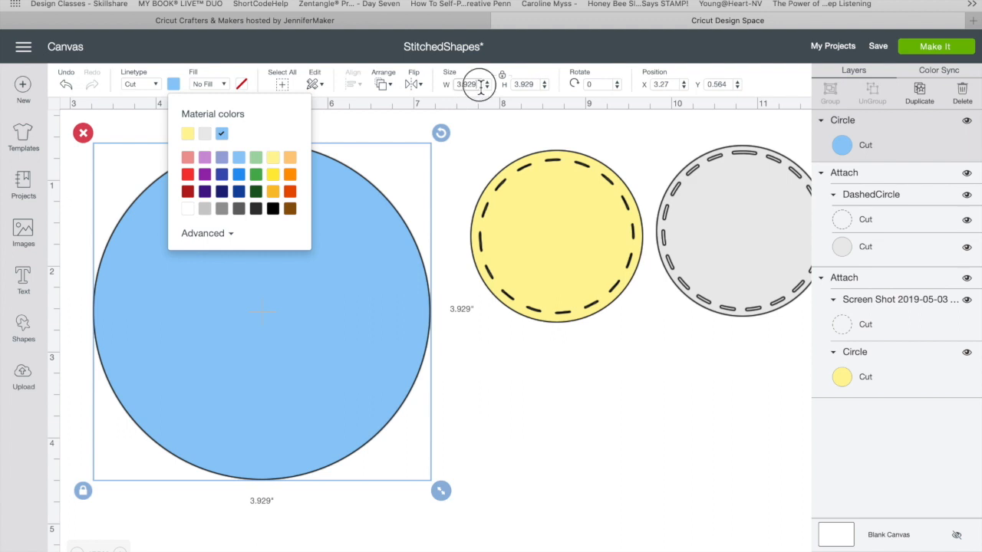
pyautogui.write('2')
pyautogui.press('Return')
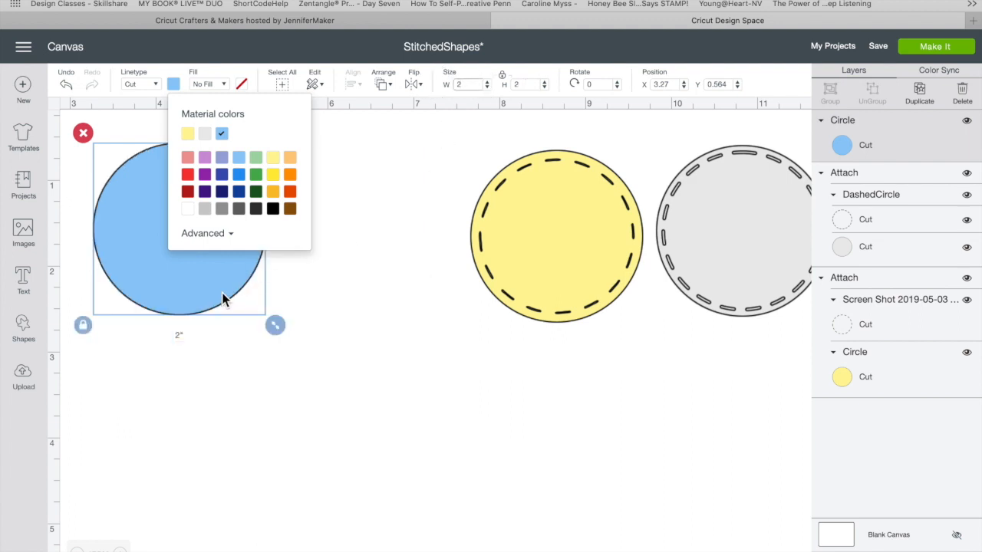
pyautogui.moveTo(222, 293); pyautogui.dragTo(435, 296)
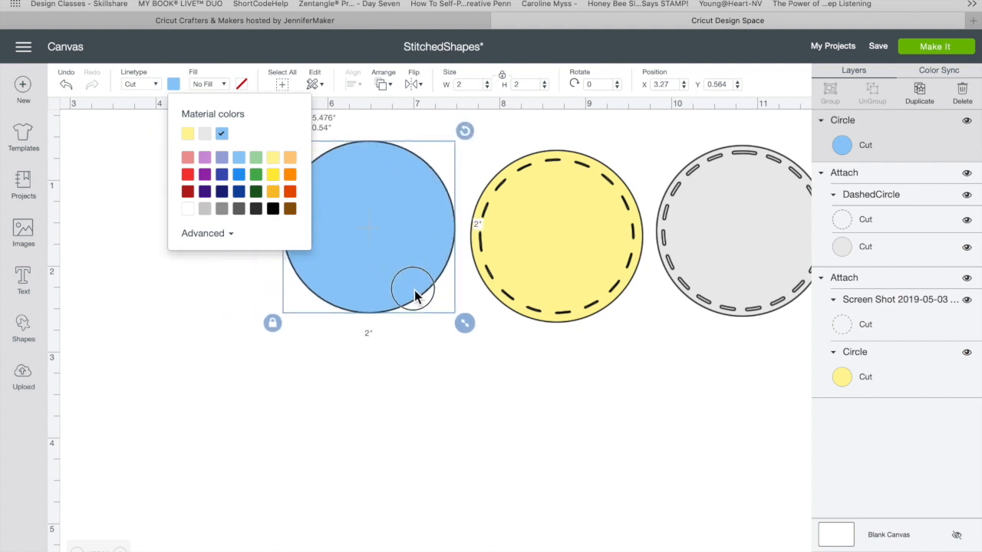
# Upload the newest dashed circle screenshot from the Desktop as a Simple image and continue to background erasing.
pyautogui.click(25, 381)
pyautogui.click(283, 284)
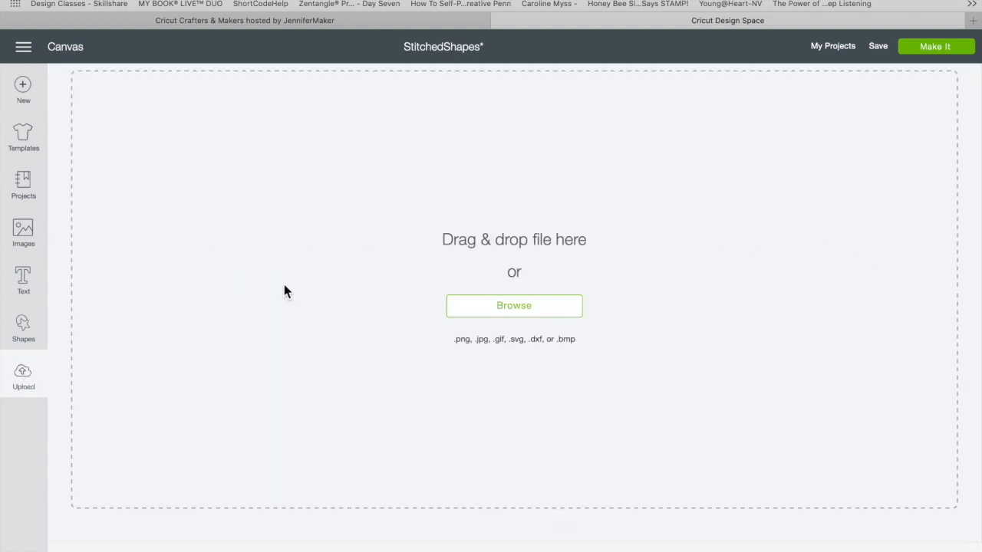
pyautogui.click(508, 314)
pyautogui.click(159, 359)
pyautogui.click(249, 98)
pyautogui.click(841, 520)
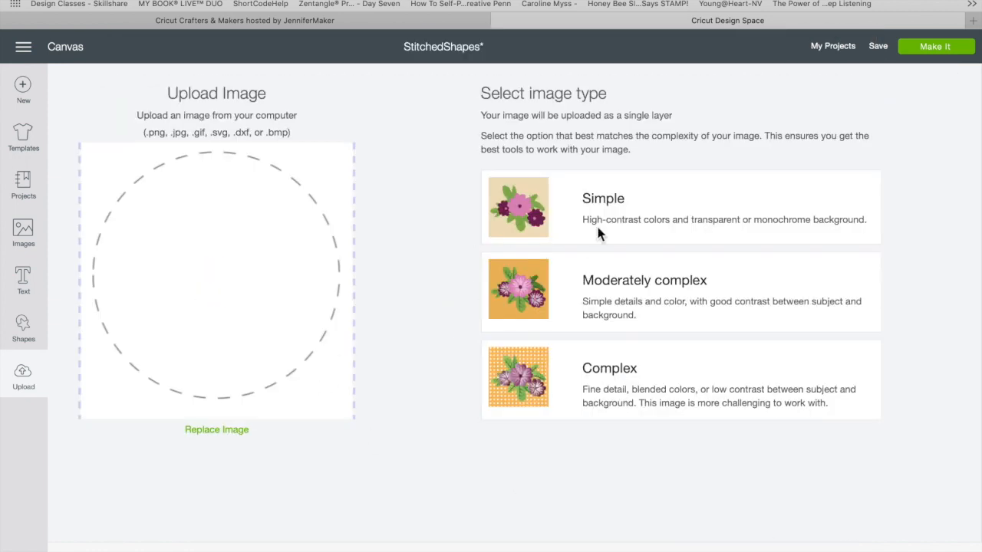
pyautogui.click(599, 230)
pyautogui.click(870, 544)
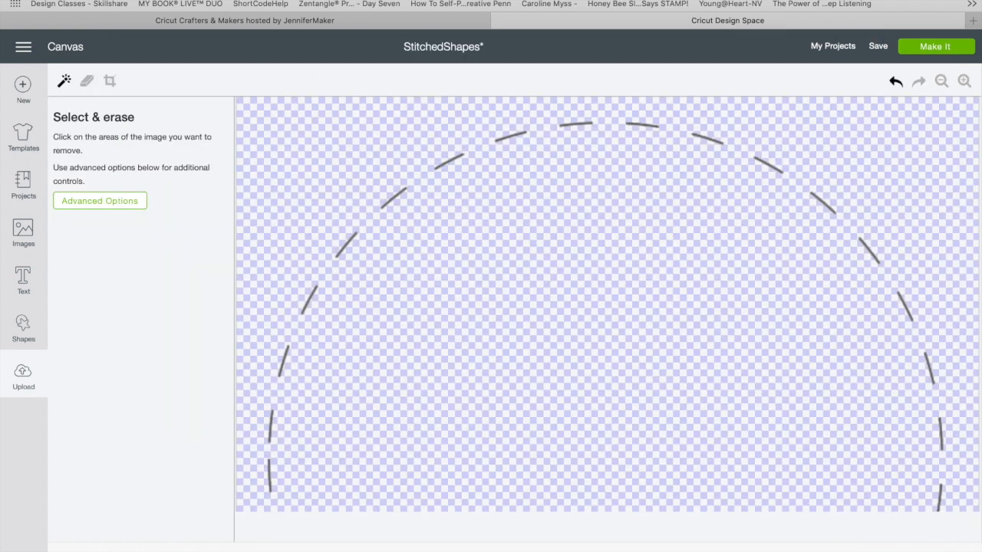